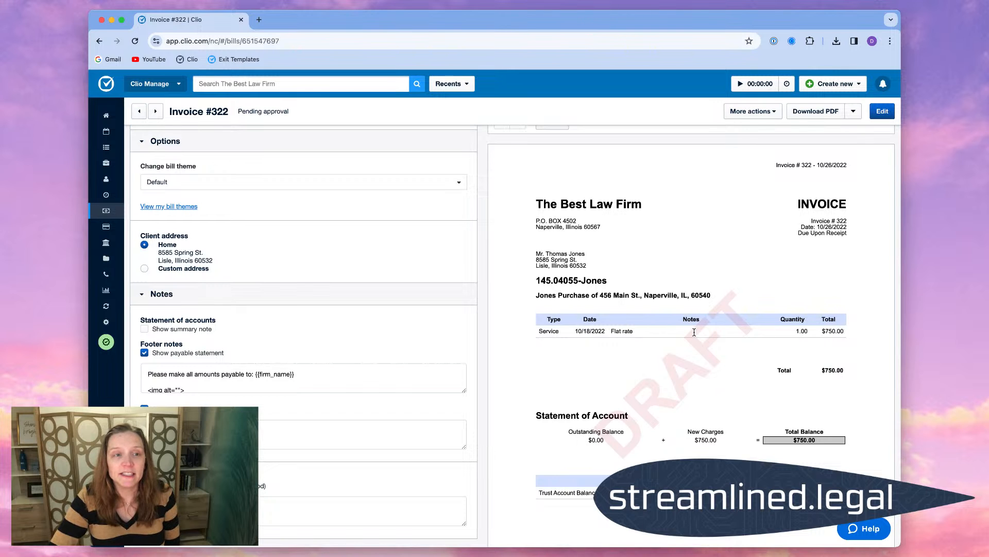
Switch the open invoice's bill theme to Flat Fee with Time Tracking Detail and then to With Trust Account.
{"action": "scroll", "coordinate": [691, 368], "scroll_direction": "down", "scroll_amount": 2}
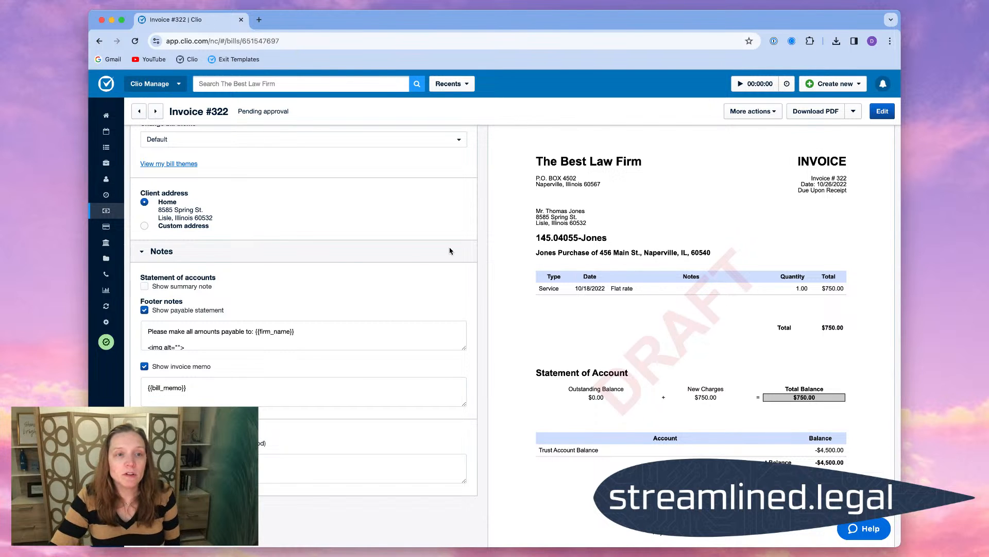
{"action": "scroll", "coordinate": [275, 223], "scroll_direction": "up", "scroll_amount": 1}
{"action": "scroll", "coordinate": [275, 223], "scroll_direction": "up", "scroll_amount": 1}
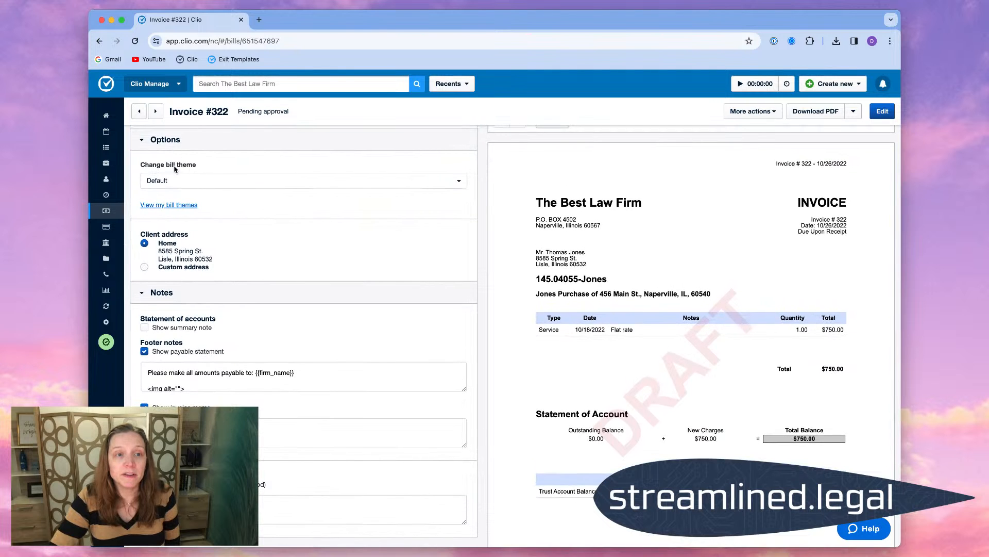
{"action": "left_click_drag", "start_coordinate": [197, 166], "coordinate": [166, 169]}
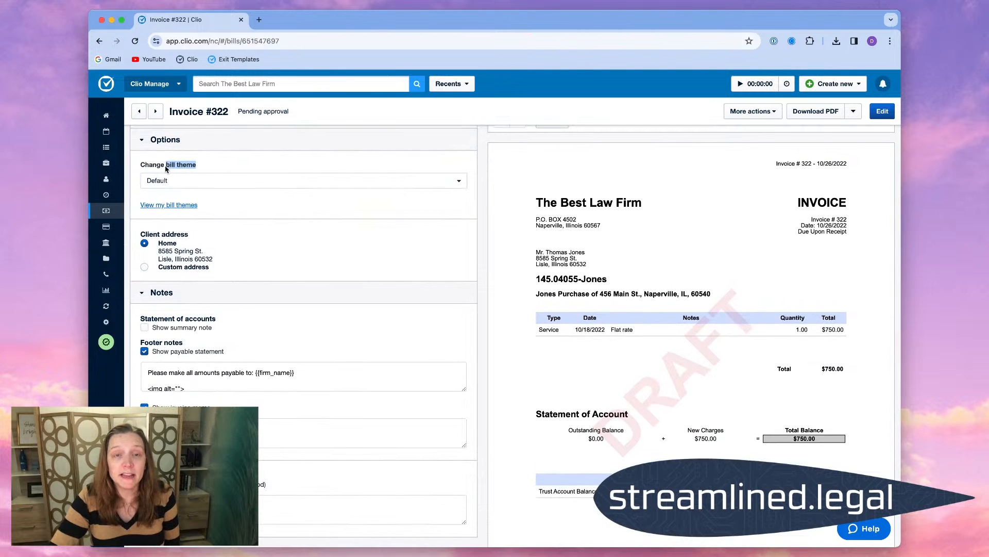
{"action": "left_click", "coordinate": [204, 169]}
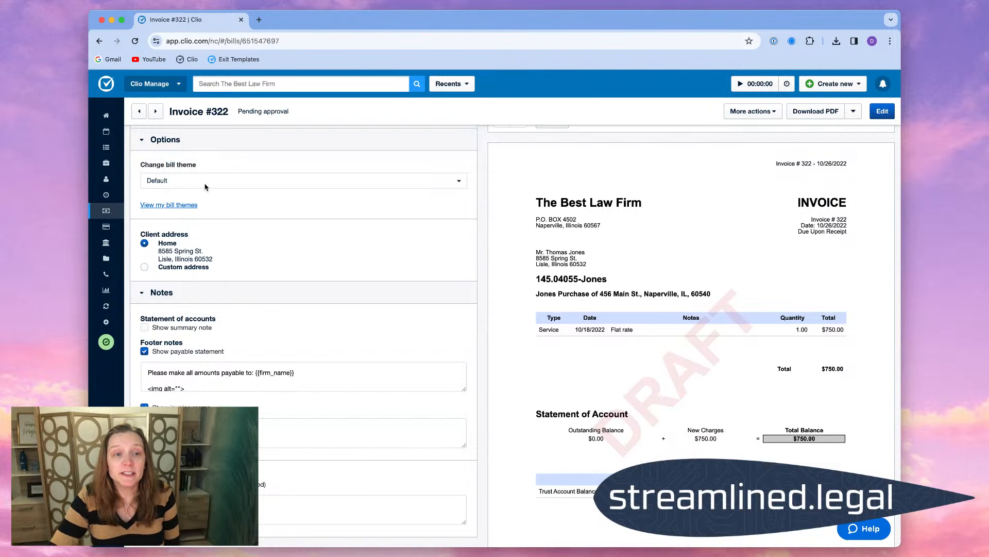
{"action": "left_click", "coordinate": [282, 180]}
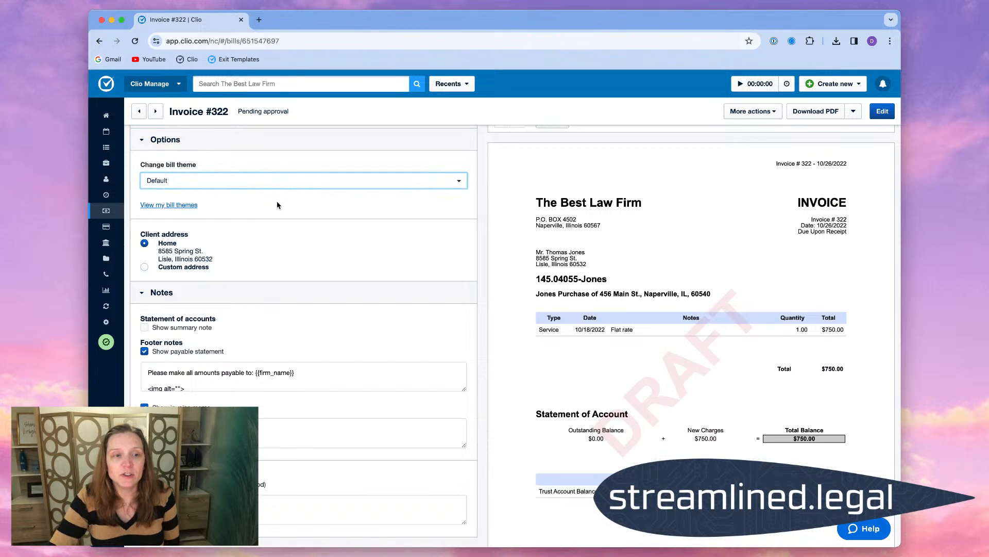
{"action": "left_click", "coordinate": [280, 168]}
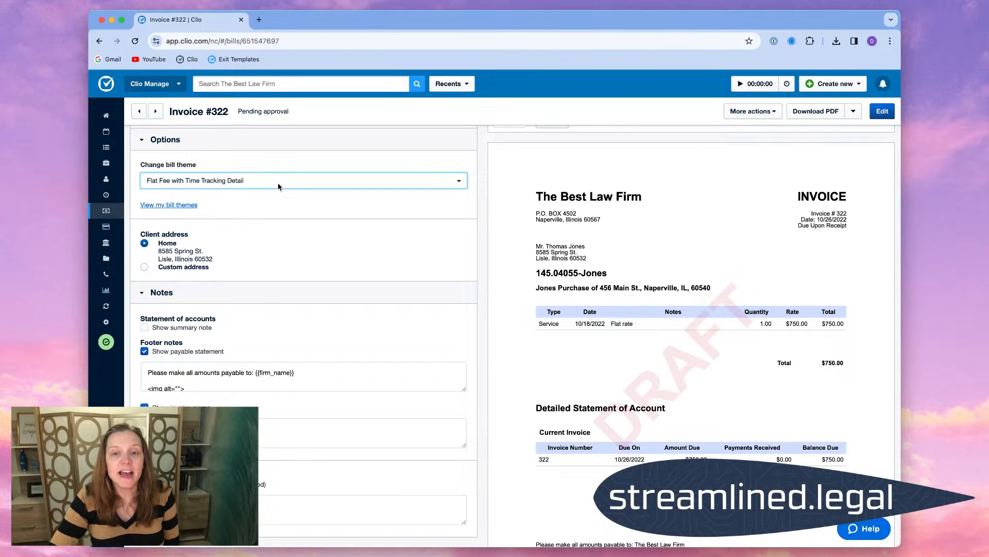
{"action": "left_click", "coordinate": [272, 180]}
{"action": "left_click", "coordinate": [264, 248]}
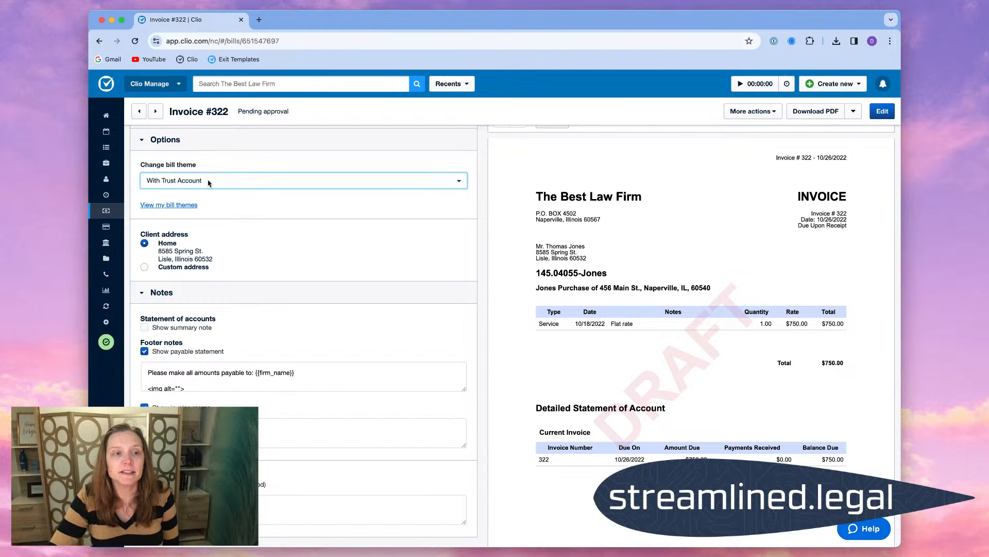
Copy the Default bill theme in the firm's billing settings.
{"action": "left_click", "coordinate": [107, 322]}
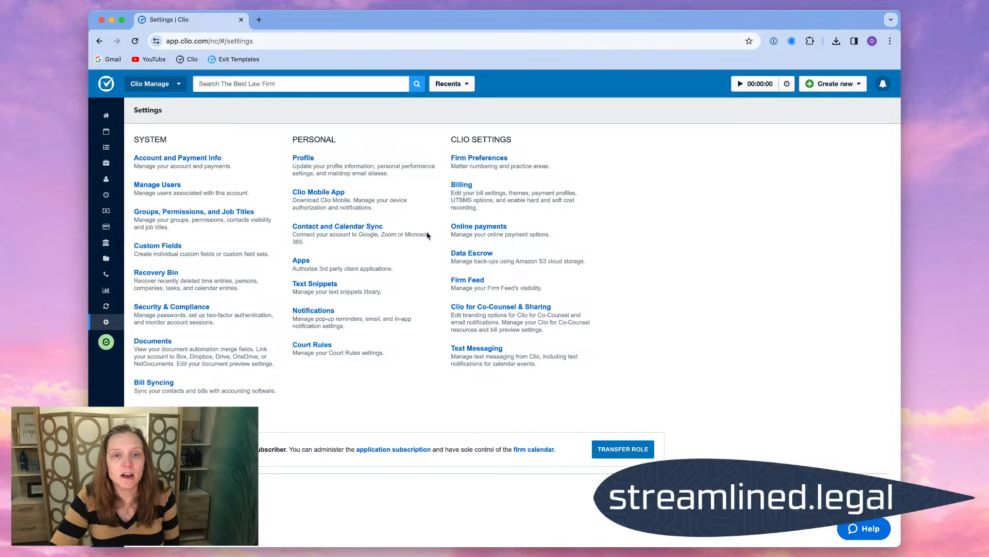
{"action": "left_click", "coordinate": [462, 187]}
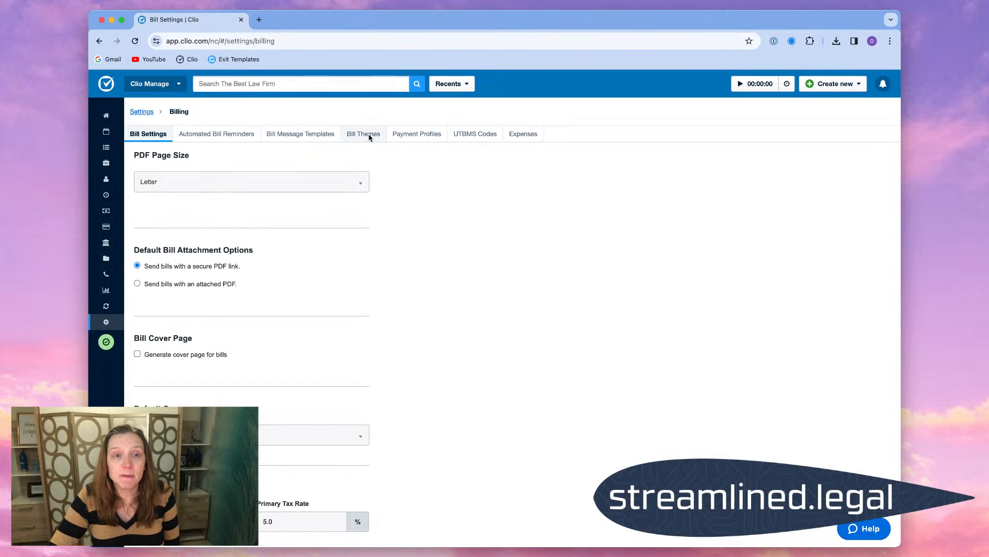
{"action": "left_click", "coordinate": [364, 135]}
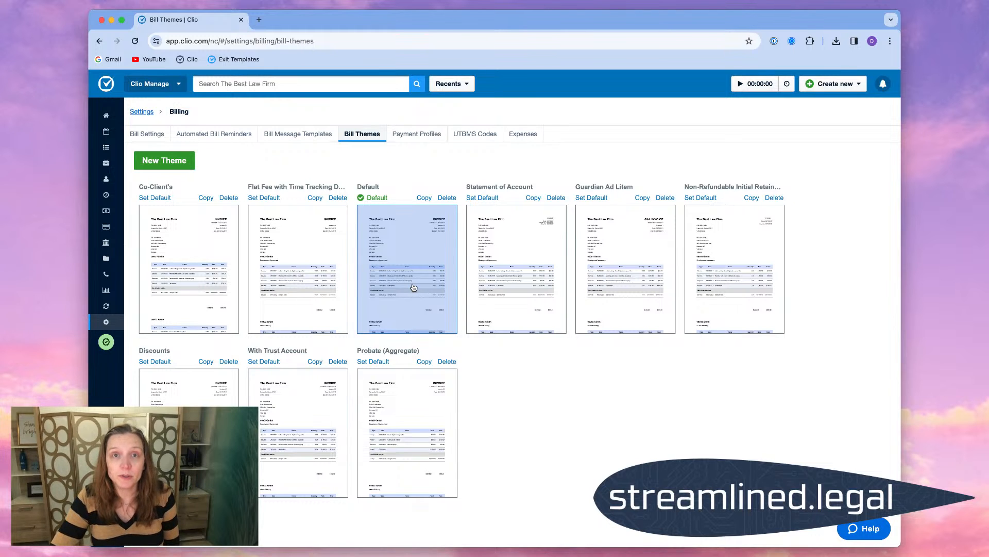
{"action": "left_click", "coordinate": [424, 198]}
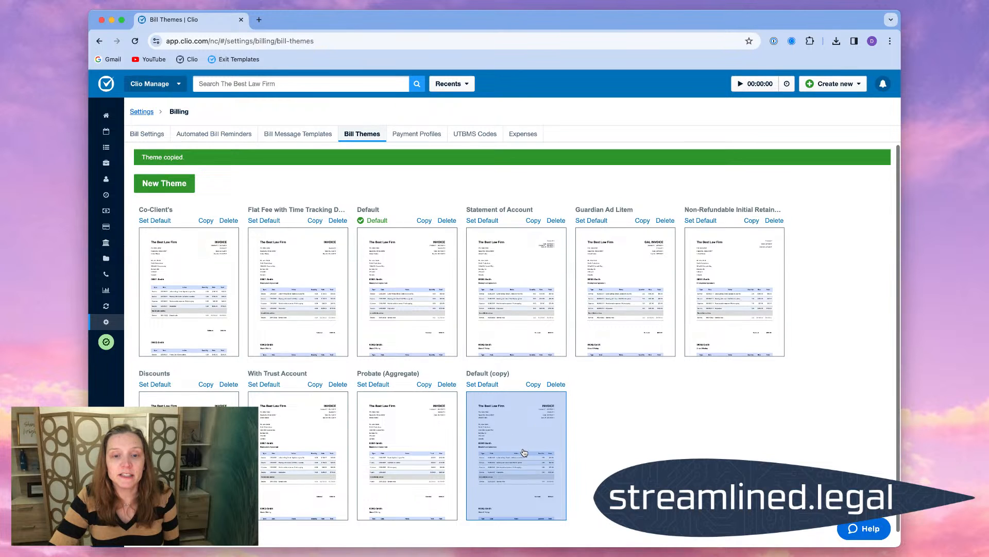
Open the copied Default bill theme for editing and rename it With Attorney Initials.
{"action": "scroll", "coordinate": [522, 453], "scroll_direction": "down", "scroll_amount": 1}
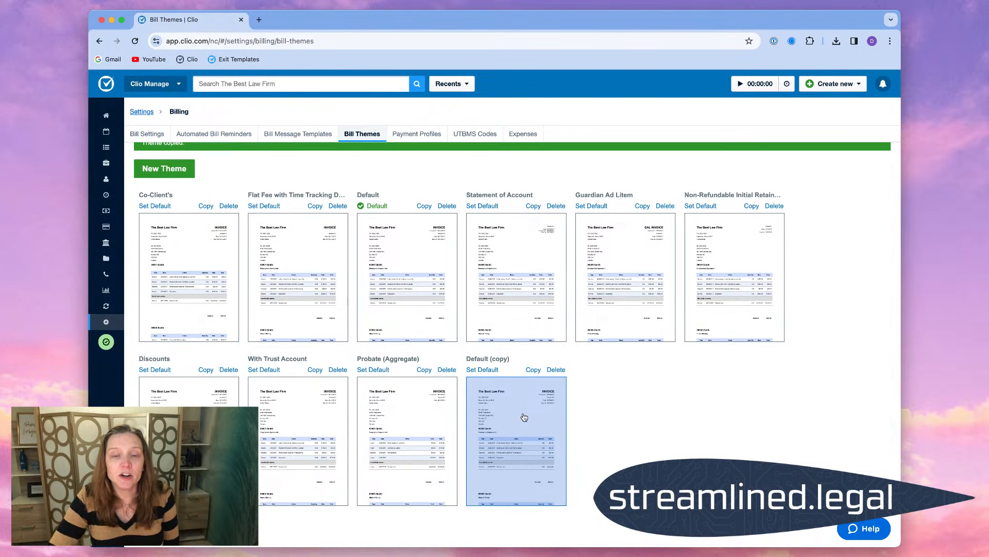
{"action": "left_click", "coordinate": [519, 421]}
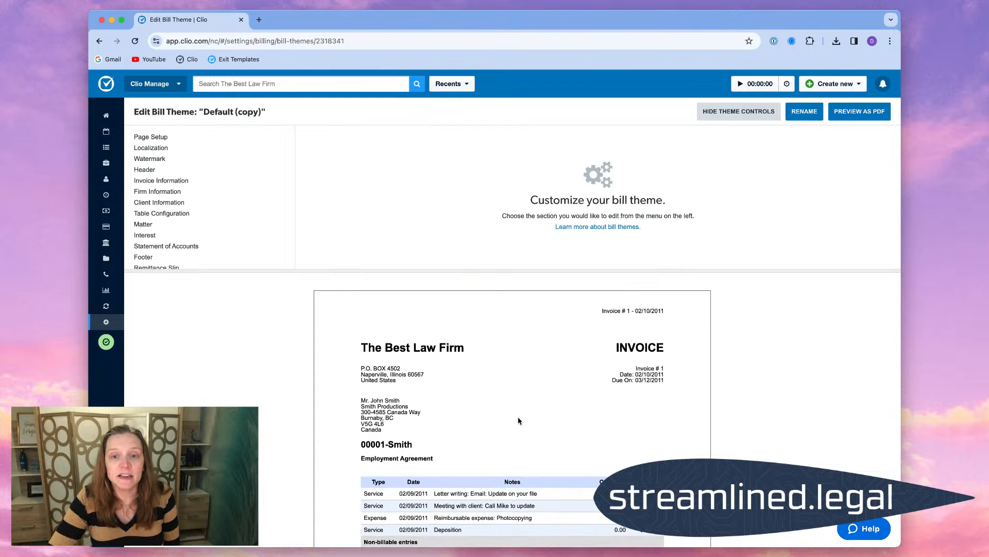
{"action": "left_click", "coordinate": [792, 116]}
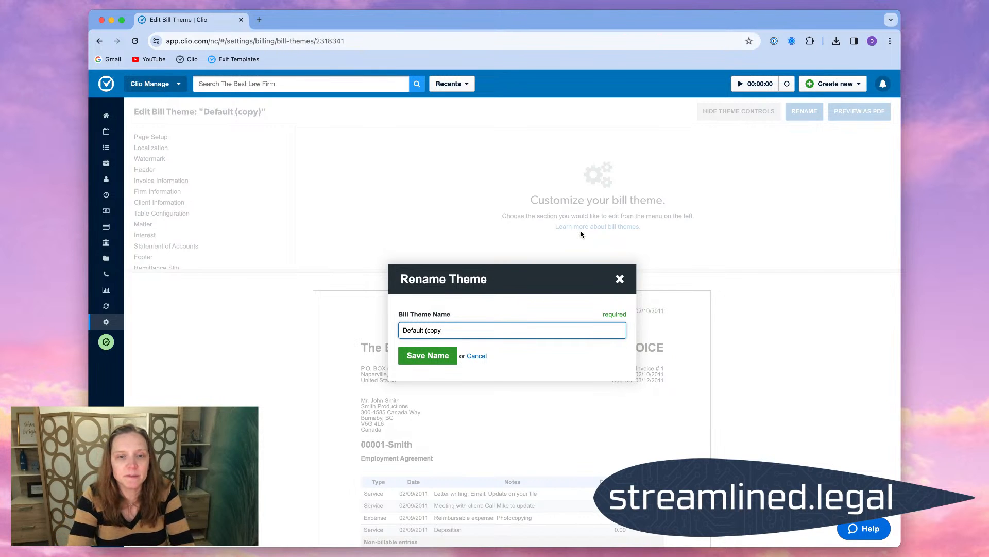
{"action": "key", "text": "BackSpace"}
{"action": "key", "text": "BackSpace"}
{"action": "key", "text": "BackSpace"}
{"action": "key", "text": "BackSpace"}
{"action": "key", "text": "BackSpace"}
{"action": "key", "text": "BackSpace"}
{"action": "key", "text": "BackSpace"}
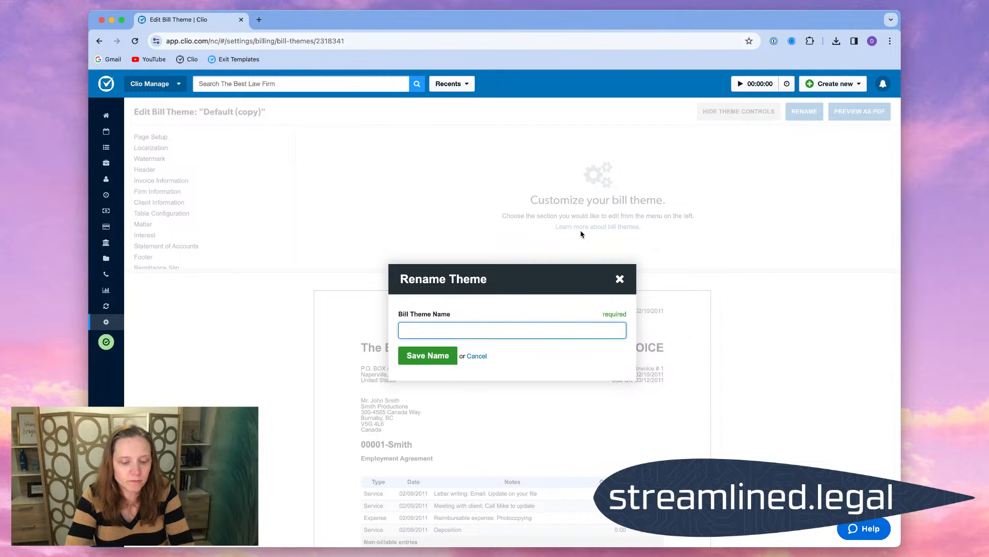
{"action": "type", "text": "With Attornye"}
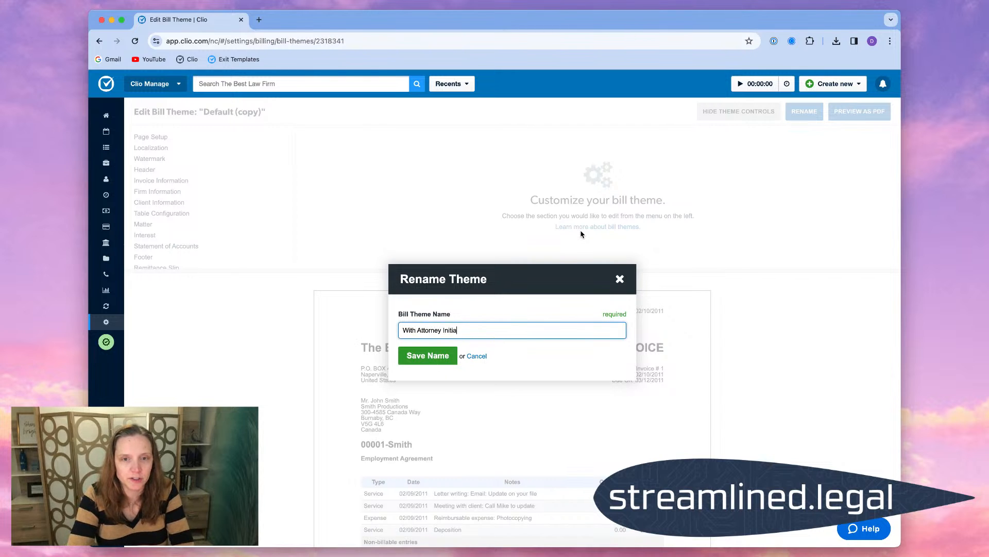
{"action": "left_click", "coordinate": [443, 360]}
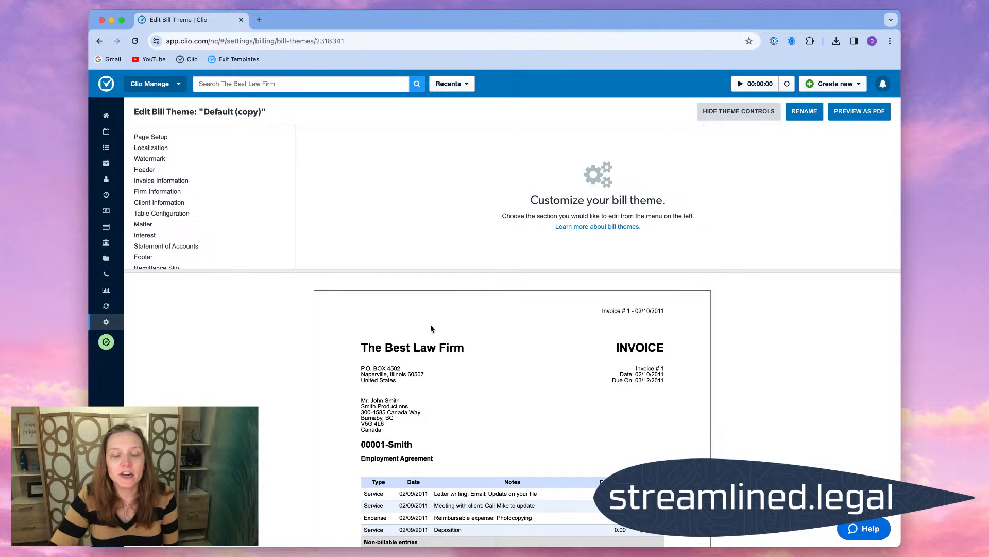
Show the hidden Attorney column between Date and Description in the theme's matter services/combined orderings.
{"action": "scroll", "coordinate": [556, 341], "scroll_direction": "down", "scroll_amount": 5}
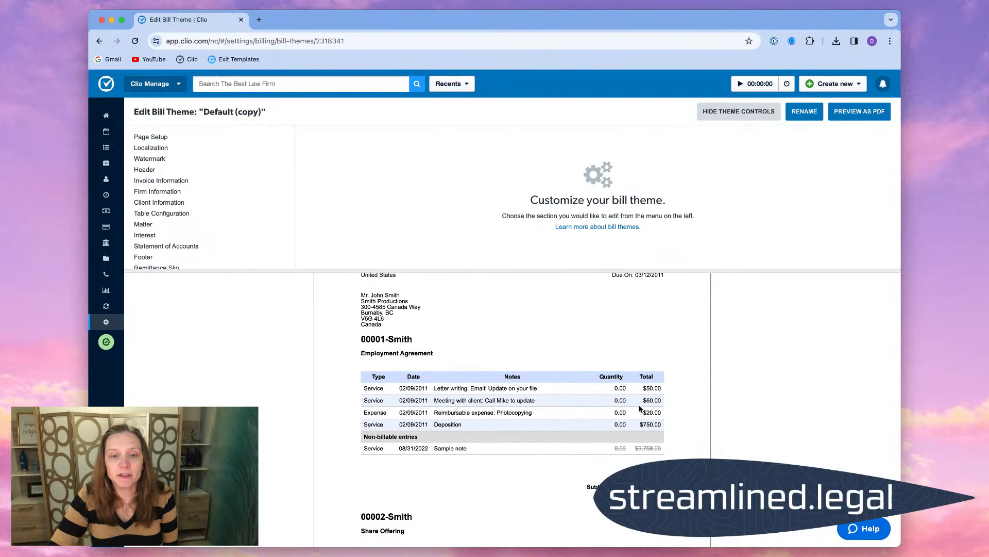
{"action": "scroll", "coordinate": [513, 427], "scroll_direction": "down", "scroll_amount": 2}
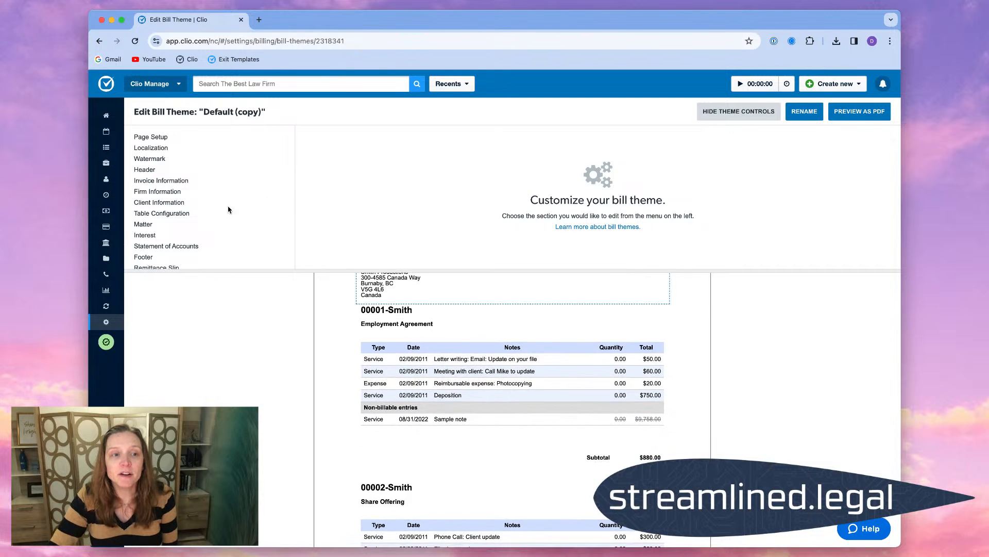
{"action": "left_click", "coordinate": [143, 227]}
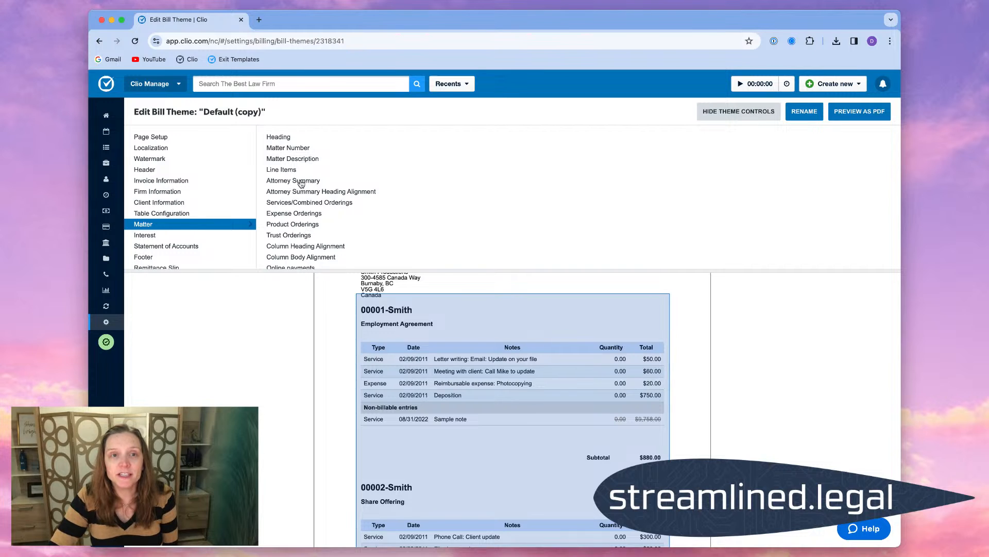
{"action": "left_click", "coordinate": [286, 173]}
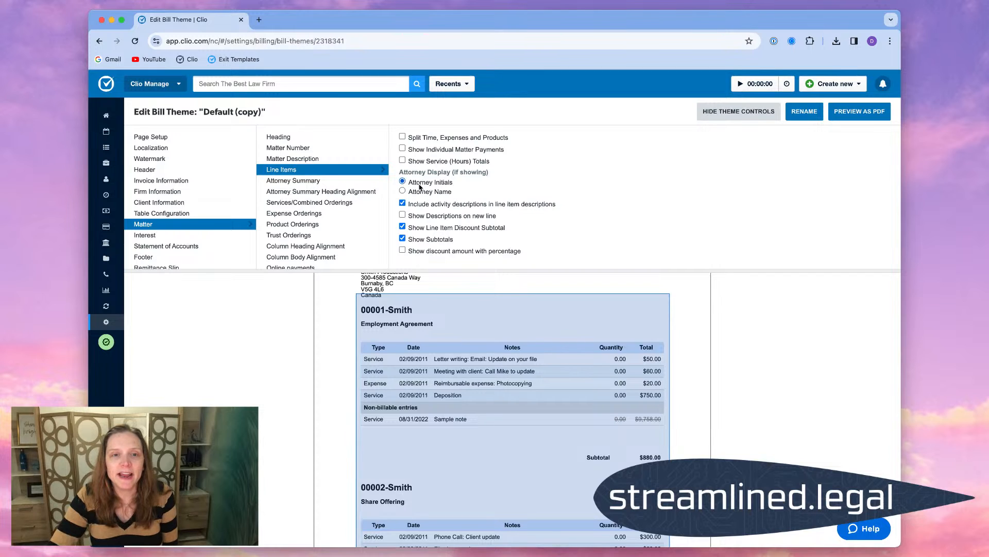
{"action": "left_click", "coordinate": [318, 203]}
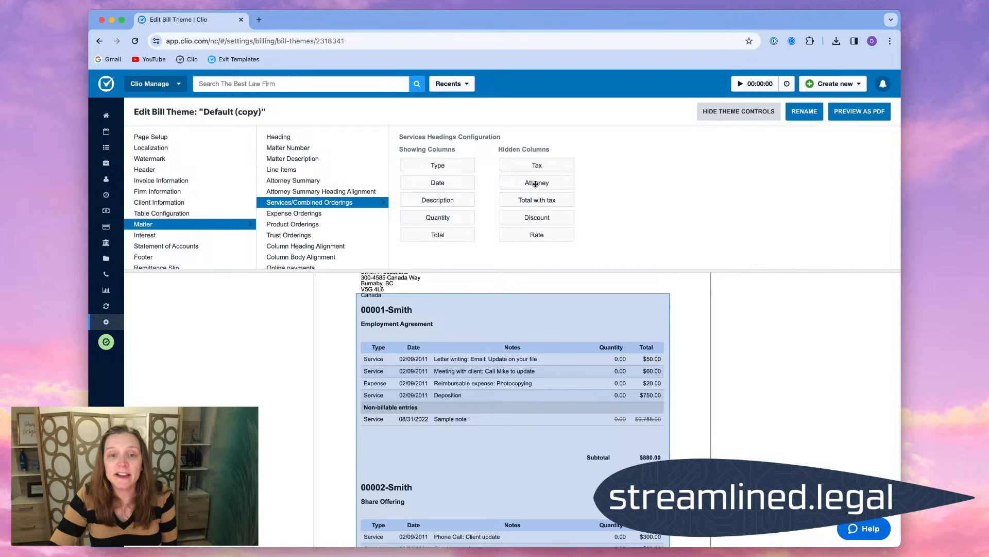
{"action": "left_click_drag", "start_coordinate": [536, 183], "coordinate": [436, 195]}
{"action": "left_click_drag", "start_coordinate": [436, 198], "coordinate": [436, 200]}
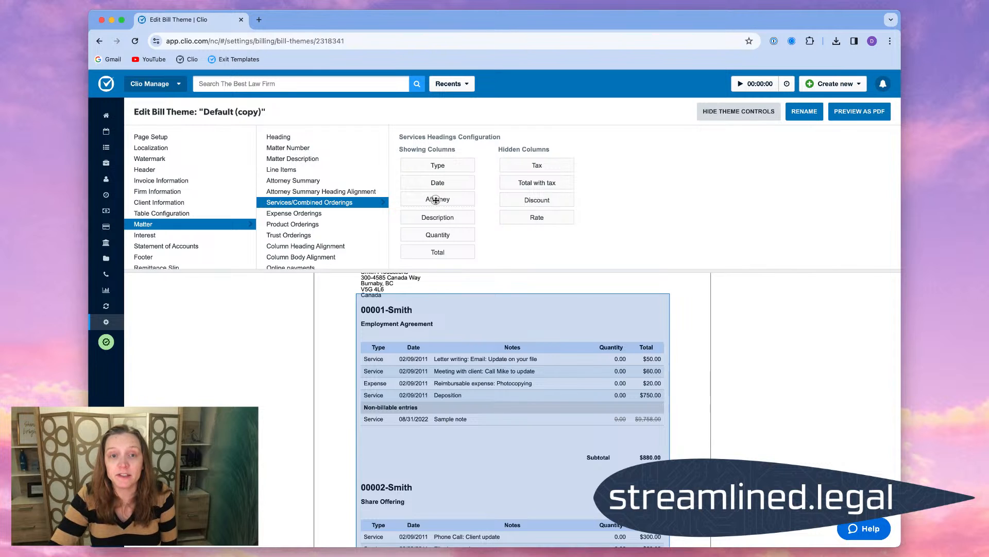
{"action": "left_click_drag", "start_coordinate": [436, 200], "coordinate": [436, 201]}
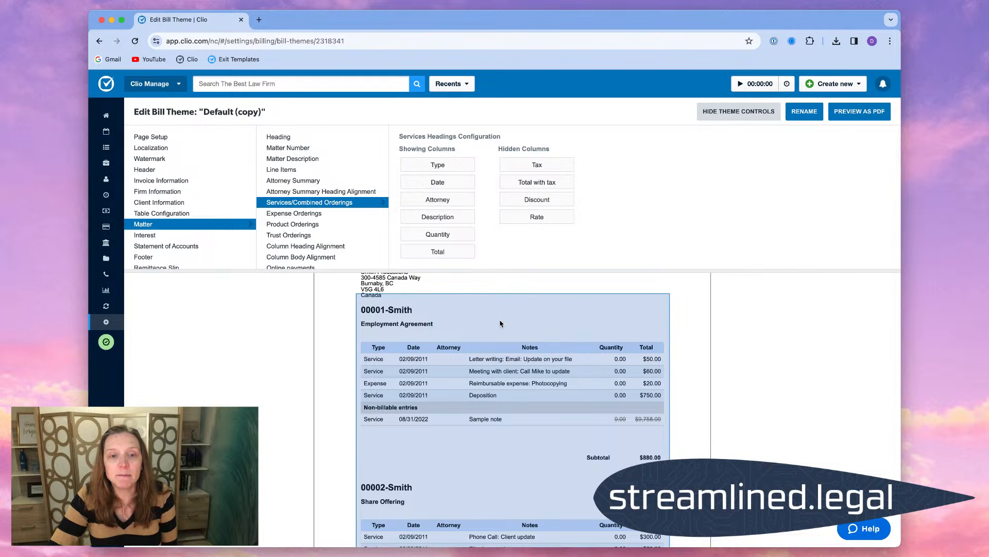
{"action": "scroll", "coordinate": [500, 324], "scroll_direction": "up", "scroll_amount": 5}
{"action": "scroll", "coordinate": [526, 383], "scroll_direction": "down", "scroll_amount": 2}
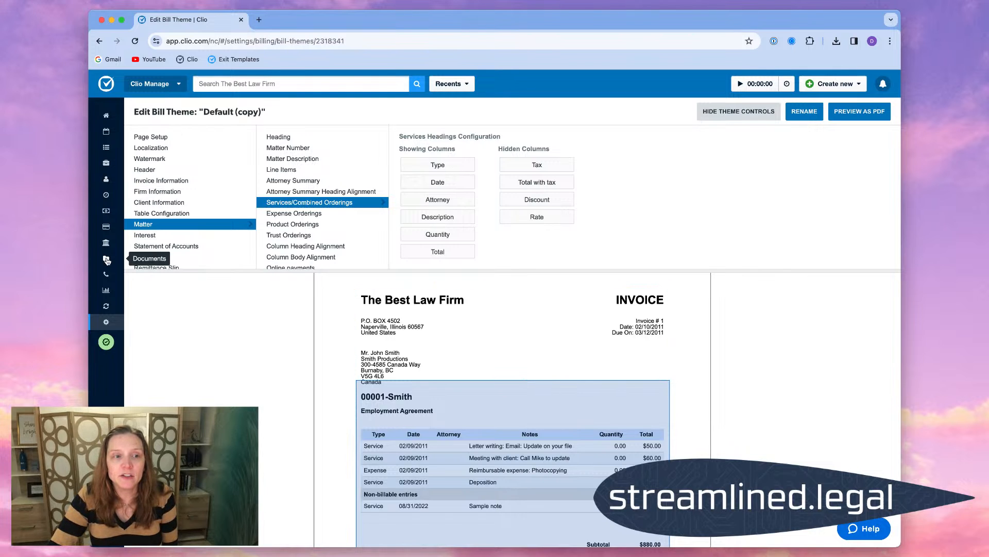
Find the bill with ID 322 among the bills pending approval and open it.
{"action": "left_click", "coordinate": [107, 212]}
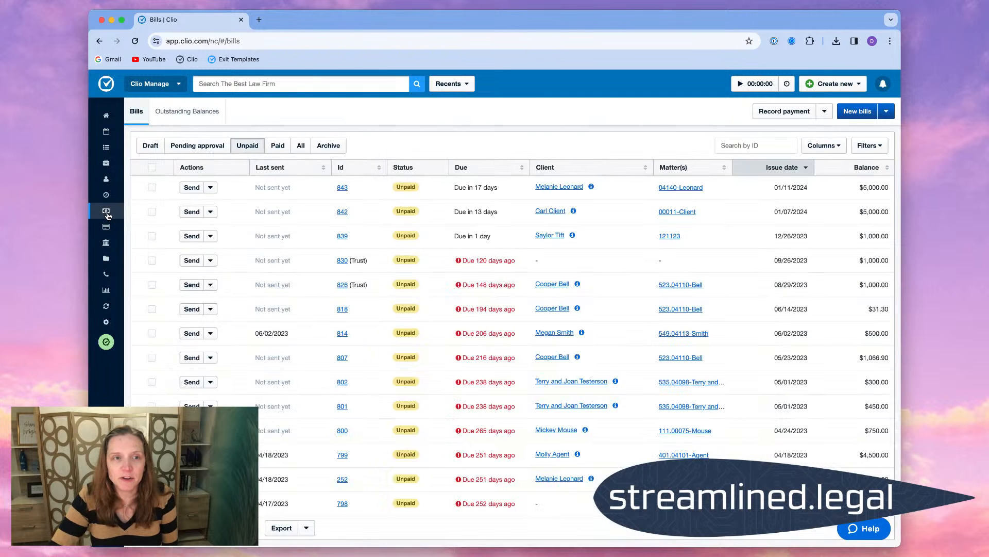
{"action": "left_click", "coordinate": [733, 146]}
{"action": "type", "text": "322"}
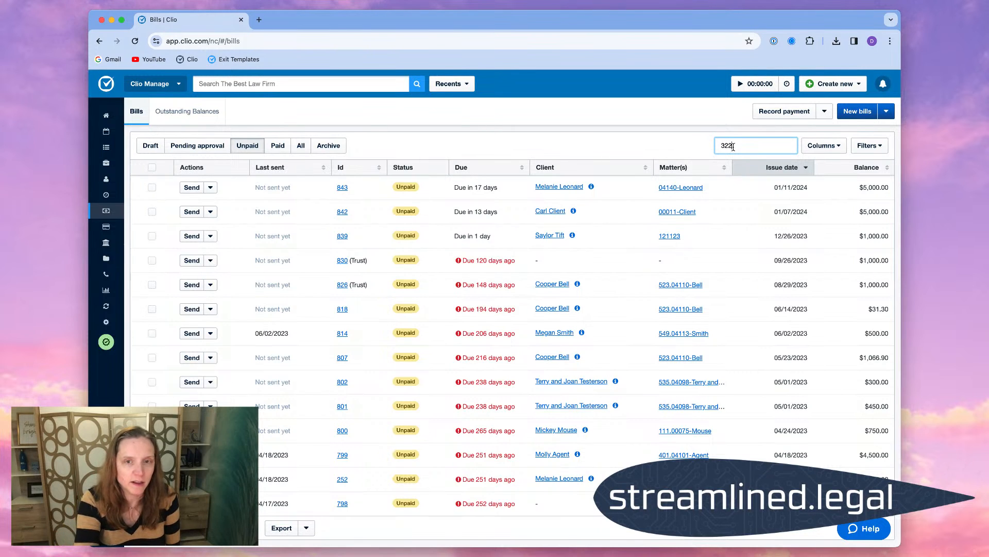
{"action": "left_click", "coordinate": [219, 146]}
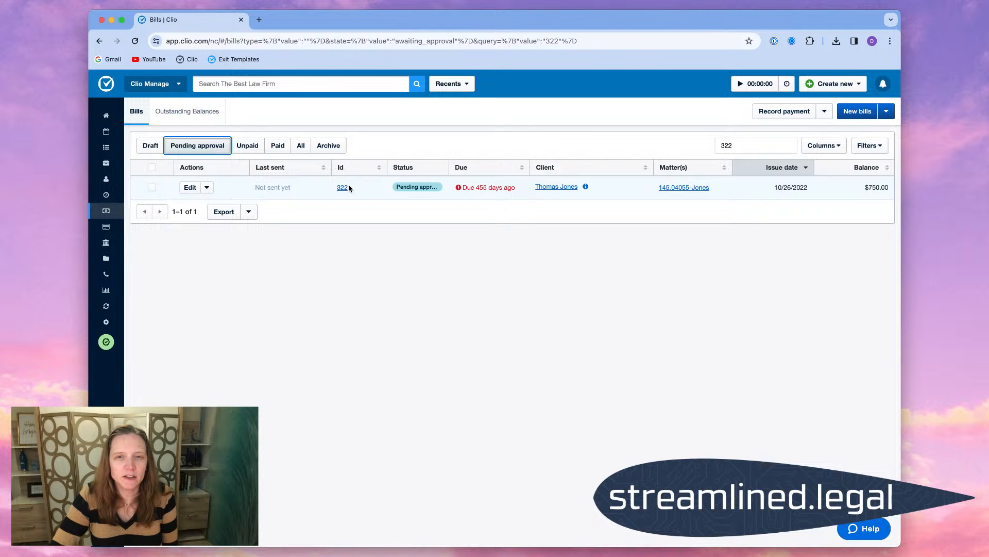
{"action": "left_click", "coordinate": [343, 188]}
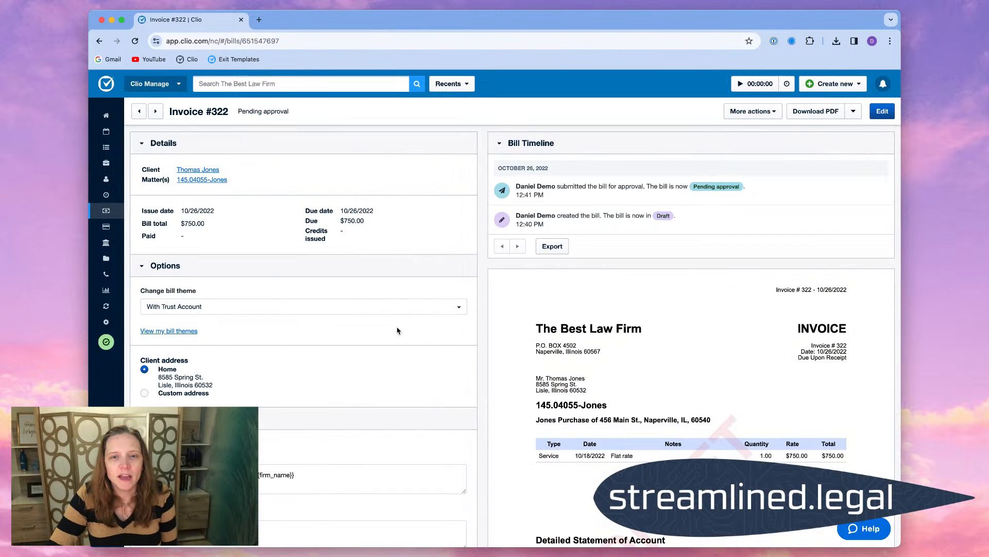
Change the invoice's bill theme to With Attorney Initials and check the Attorney column in its preview.
{"action": "scroll", "coordinate": [397, 330], "scroll_direction": "down", "scroll_amount": 5}
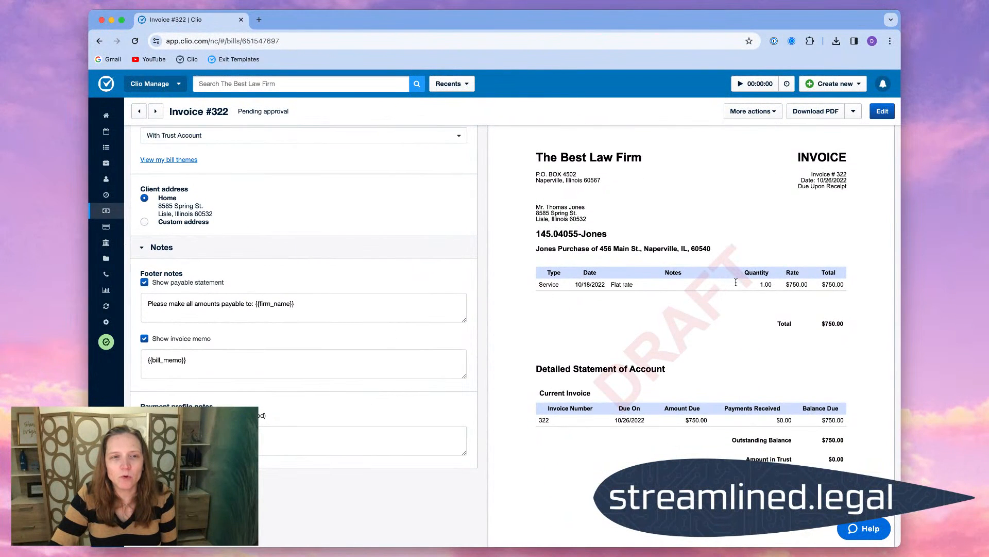
{"action": "scroll", "coordinate": [327, 243], "scroll_direction": "up", "scroll_amount": 1}
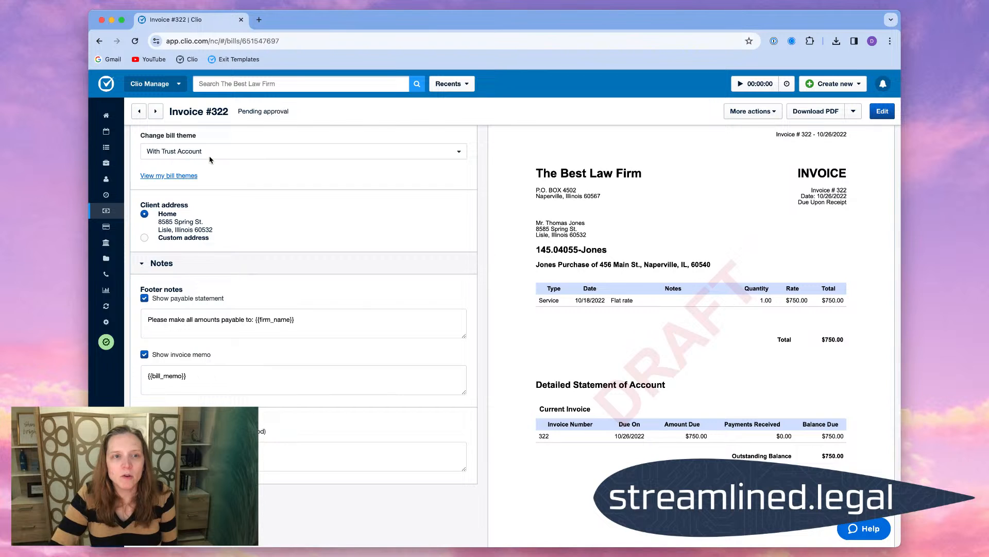
{"action": "left_click", "coordinate": [214, 155]}
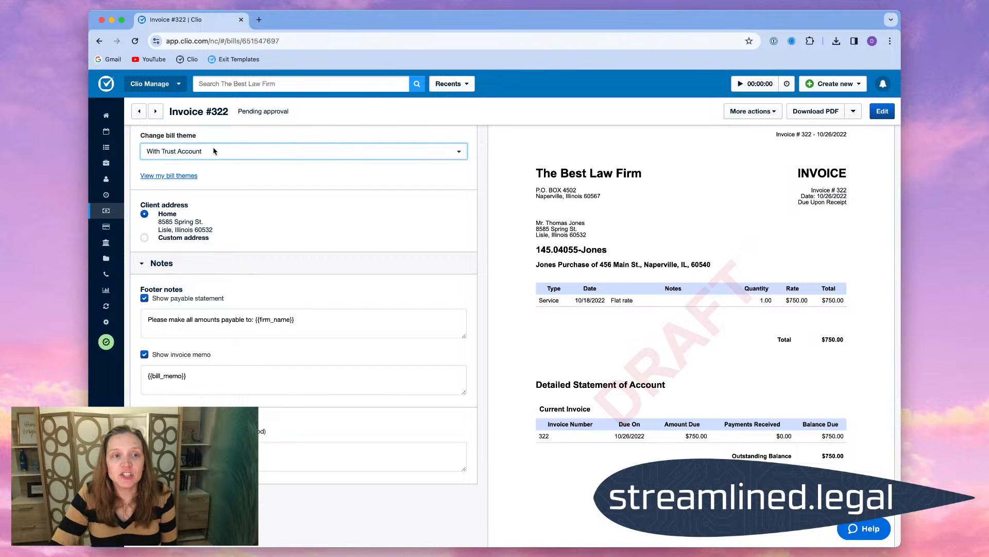
{"action": "left_click", "coordinate": [201, 176]}
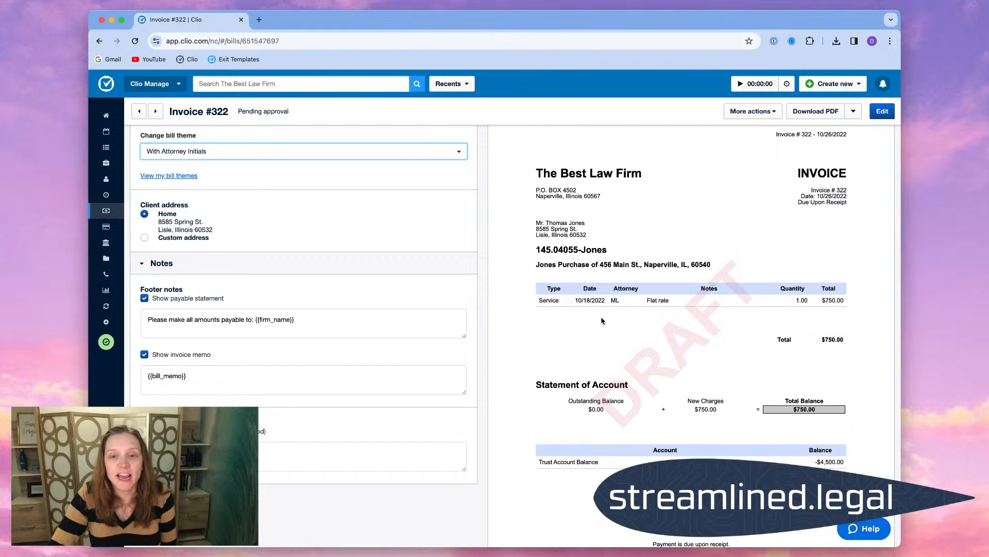
{"action": "left_click_drag", "start_coordinate": [613, 288], "coordinate": [640, 304]}
{"action": "left_click", "coordinate": [627, 305]}
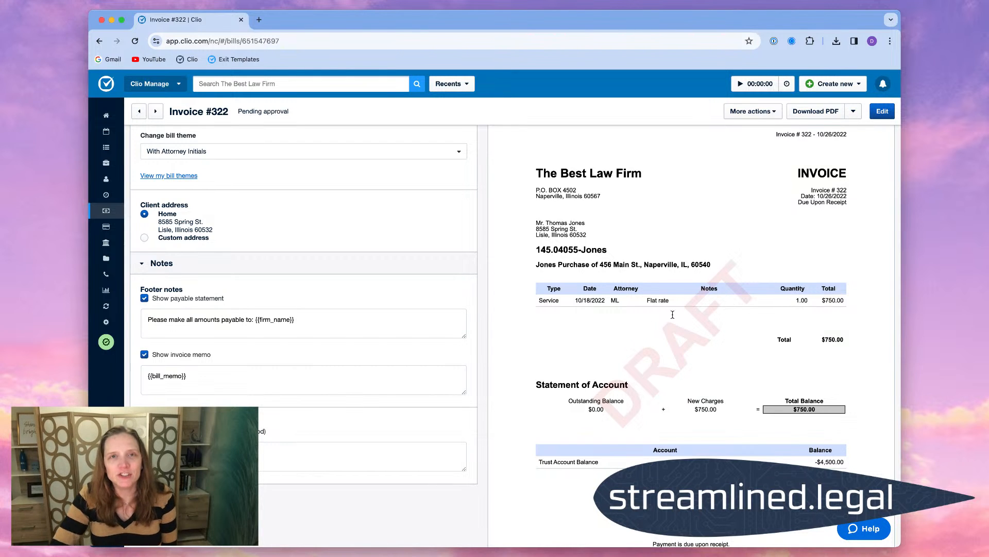
{"action": "scroll", "coordinate": [234, 219], "scroll_direction": "up", "scroll_amount": 1}
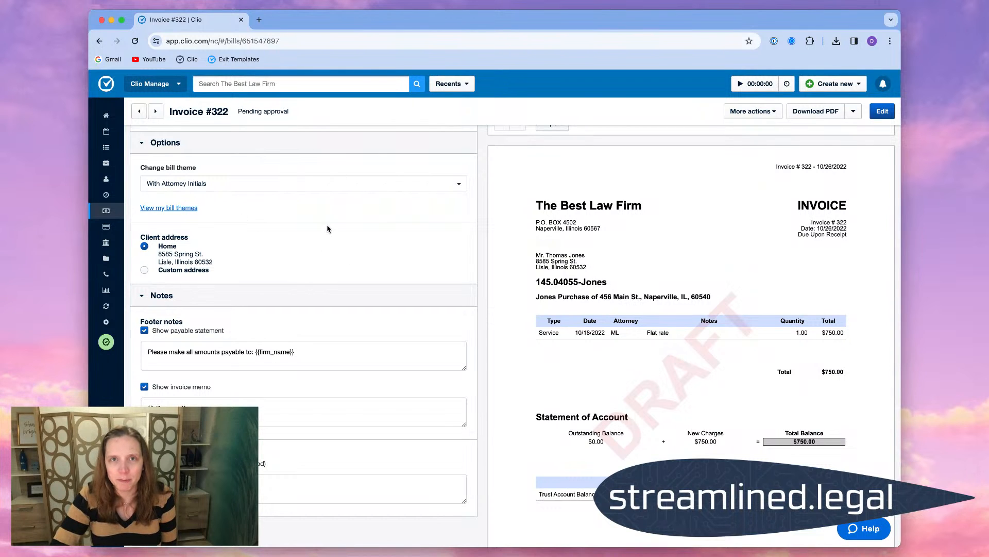
Set the With Attorney Initials bill theme as the firm's default theme in the billing settings.
{"action": "left_click", "coordinate": [106, 322]}
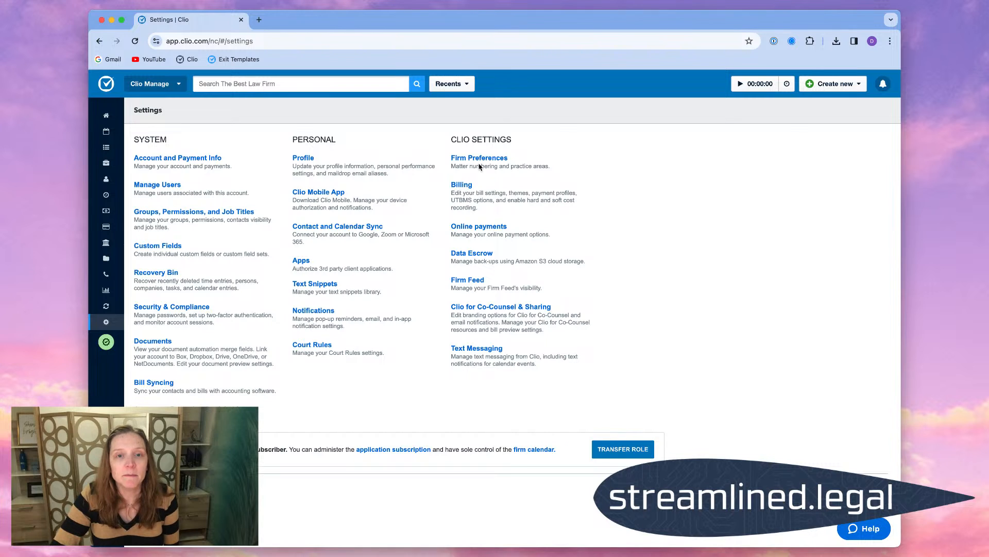
{"action": "left_click", "coordinate": [463, 184]}
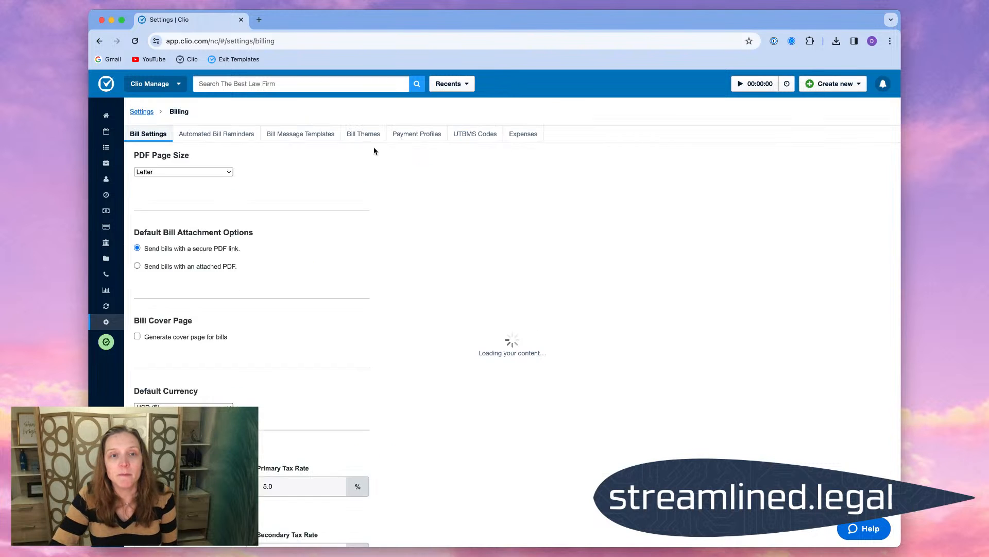
{"action": "left_click", "coordinate": [363, 136]}
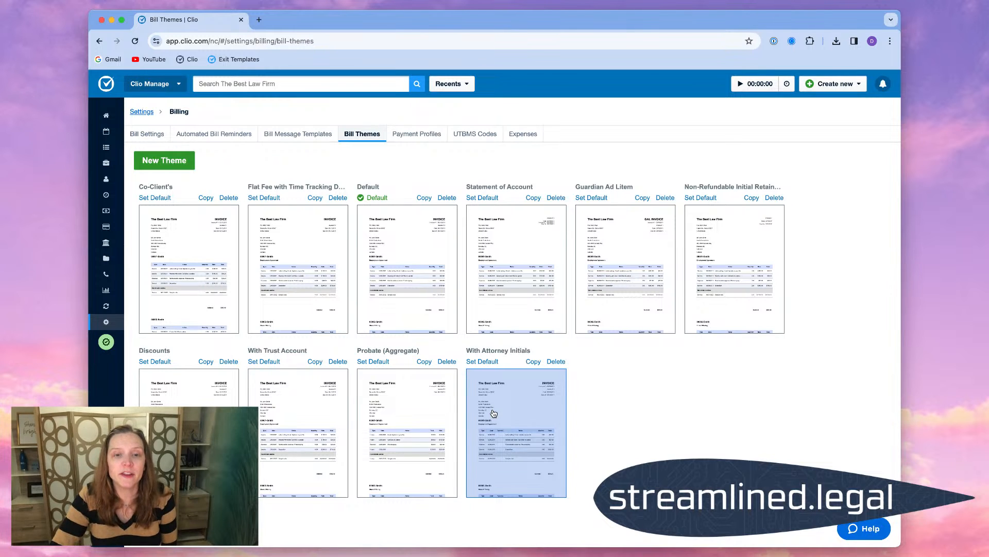
{"action": "left_click", "coordinate": [490, 362]}
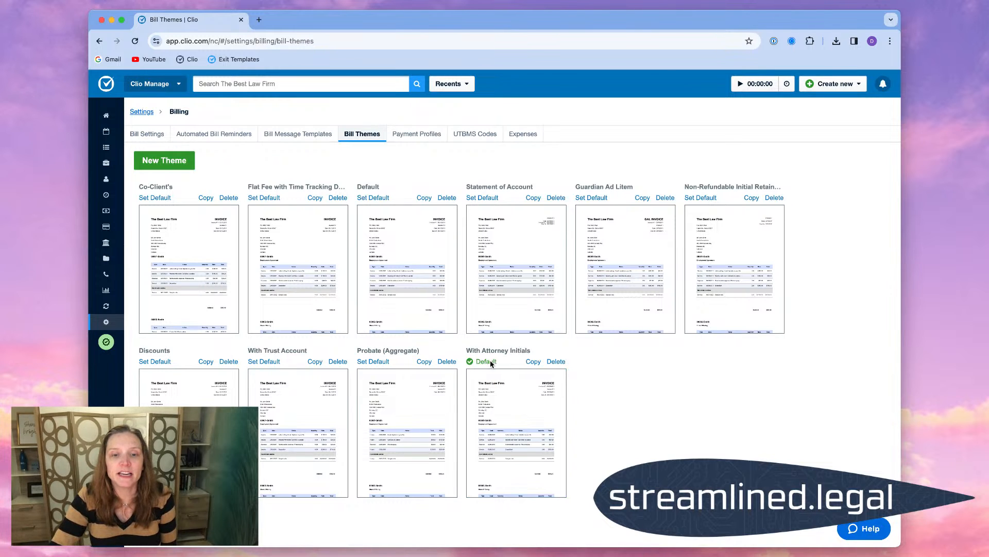